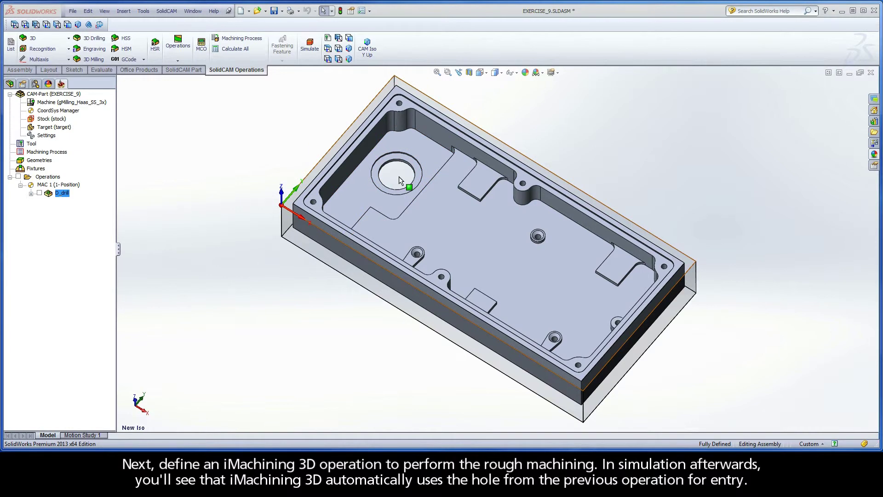
Step: Bring up Add Milling Operation > 3D iMachining from the Operations header's context menu
right_click(50, 180)
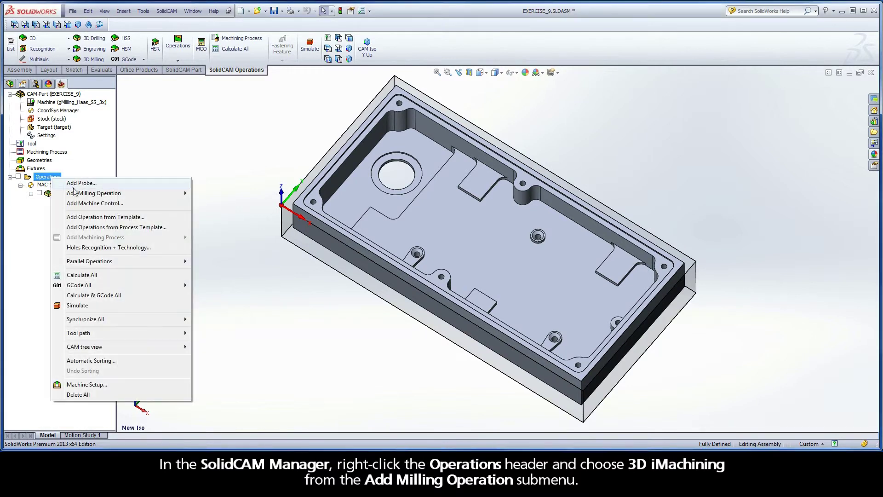
mouse_move(176, 195)
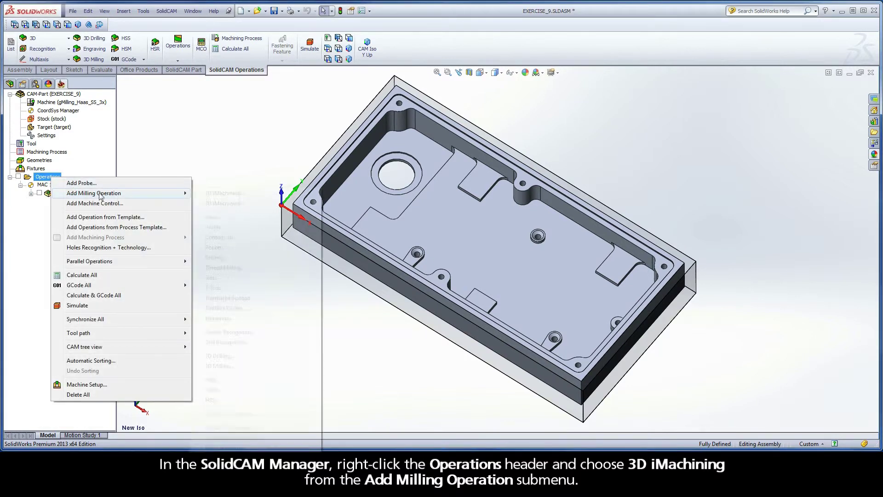
click(246, 204)
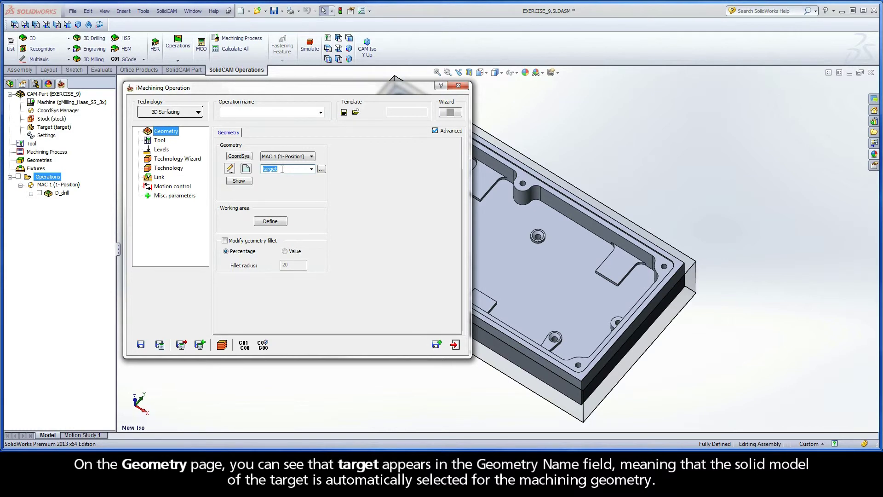
click(270, 222)
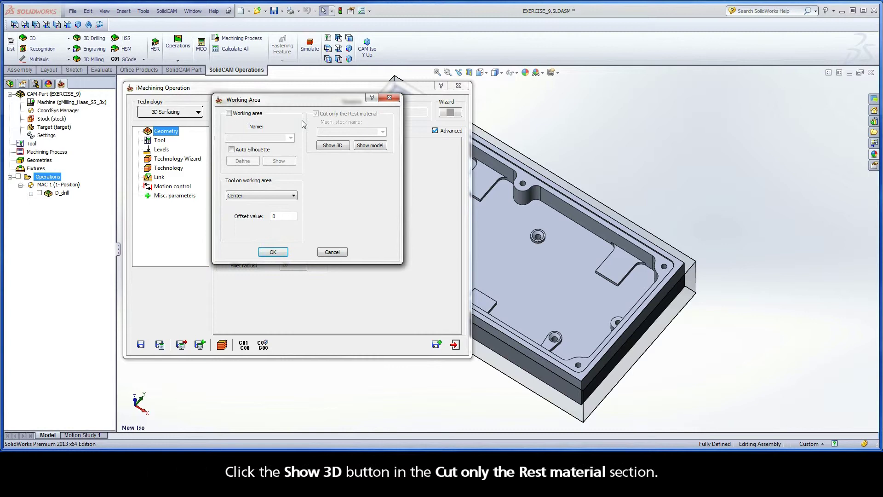
click(333, 145)
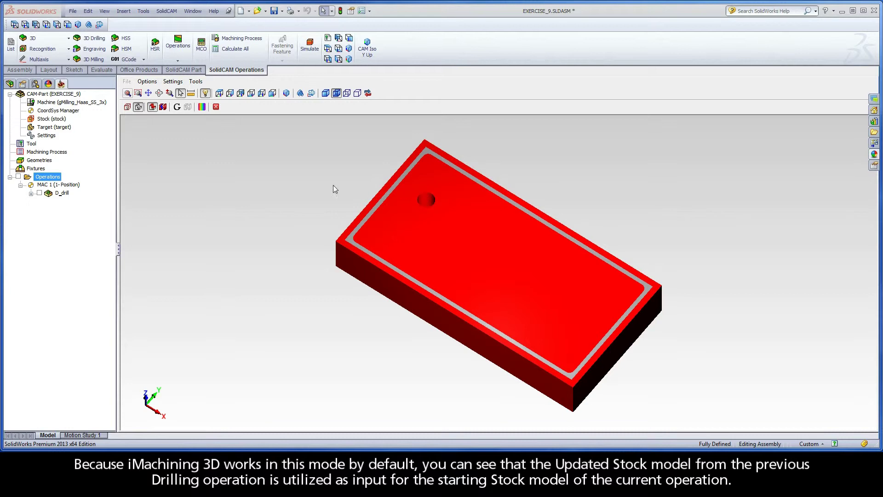
click(216, 106)
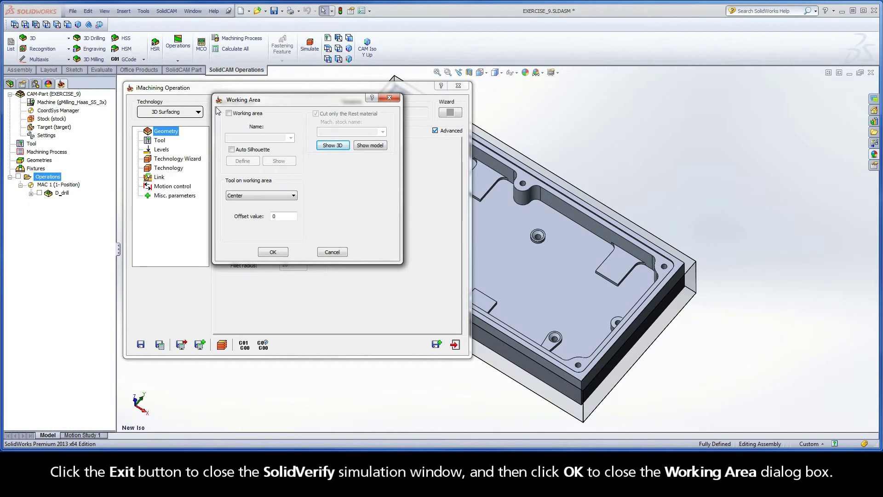
click(273, 252)
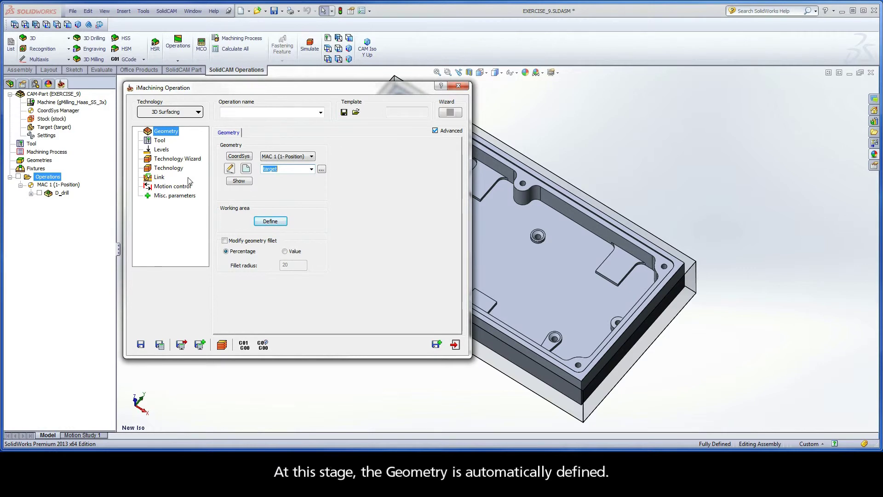
Step: Assign Tool 2, the 9.5 mm END MILL with 24 mm cutting length and 45 (Medium) helix
click(161, 141)
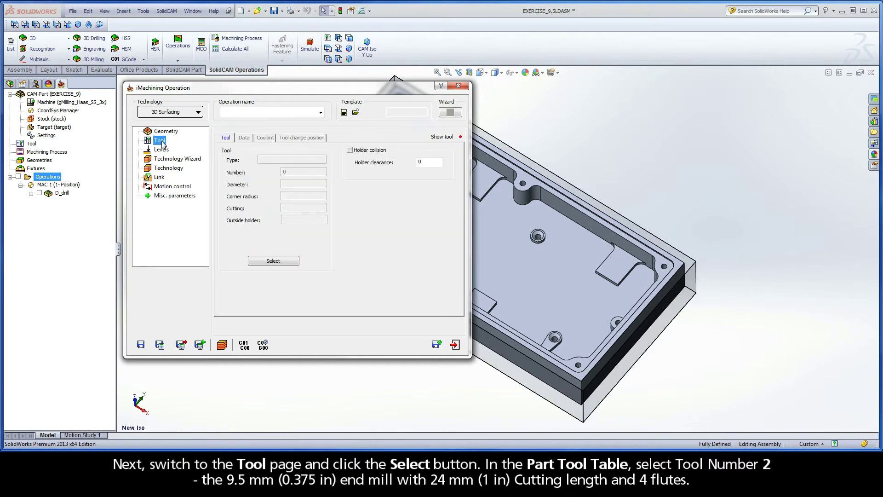
click(273, 261)
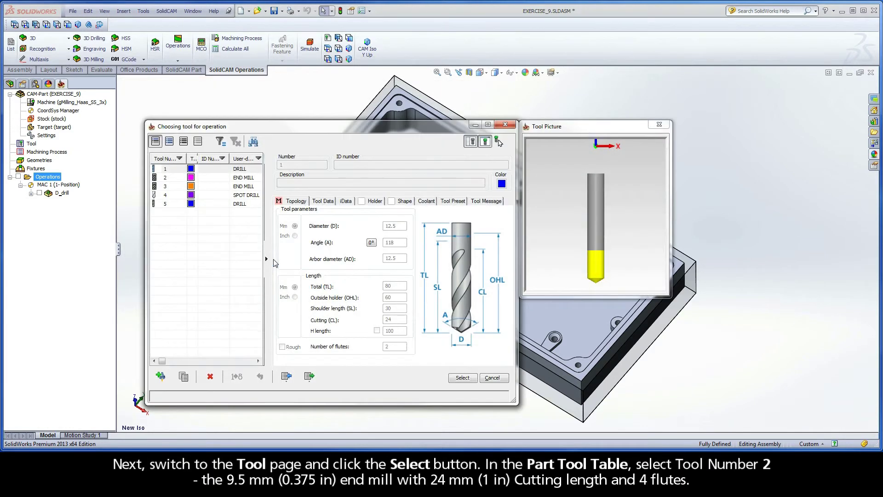
click(170, 178)
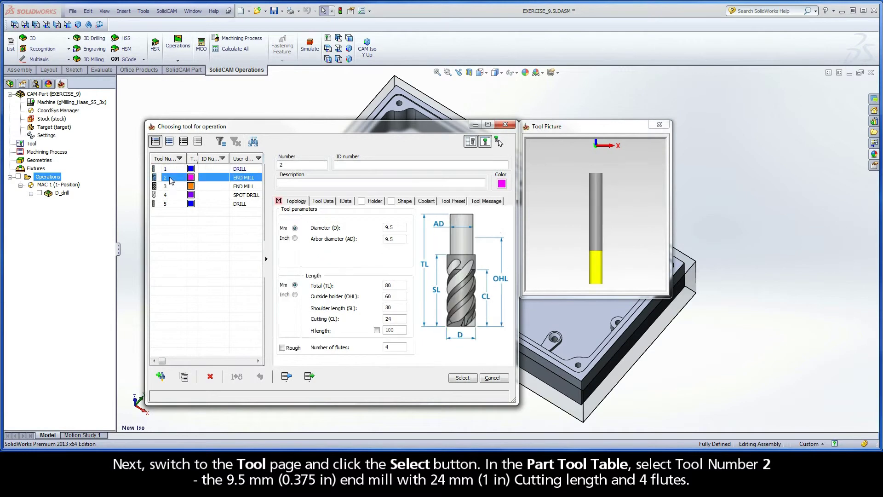
click(391, 227)
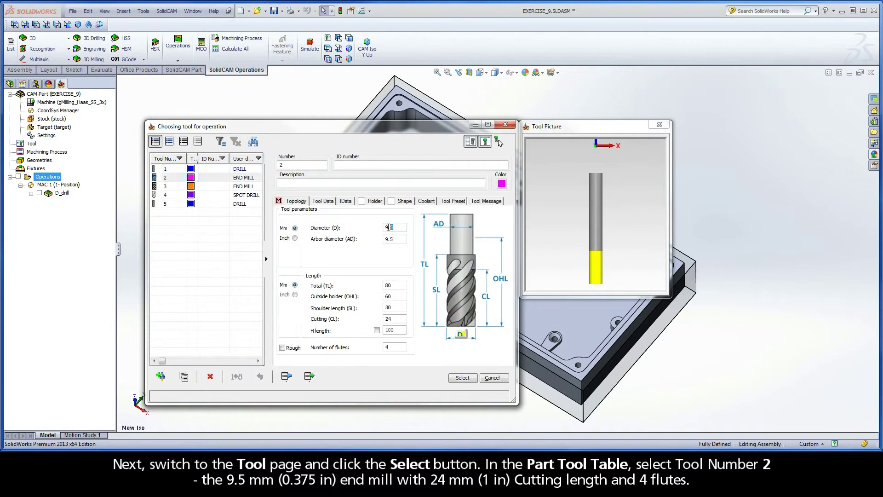
click(394, 320)
key(Tab)
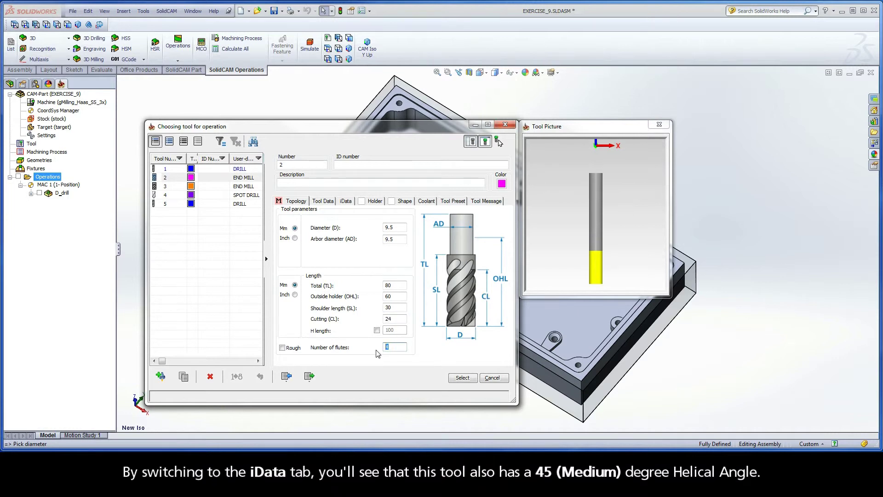
click(346, 203)
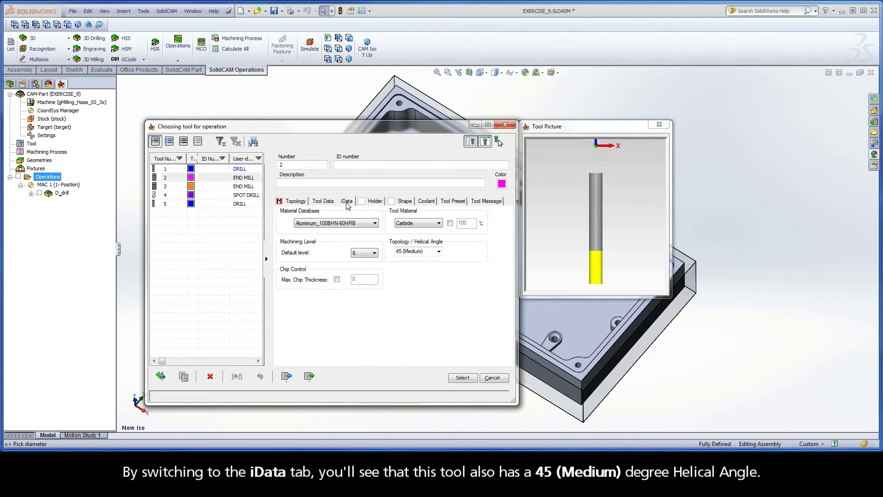
click(427, 253)
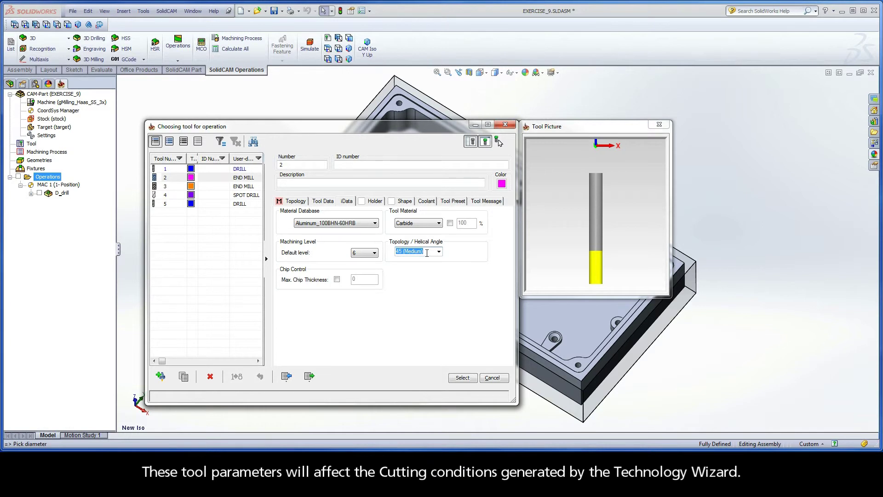
click(463, 378)
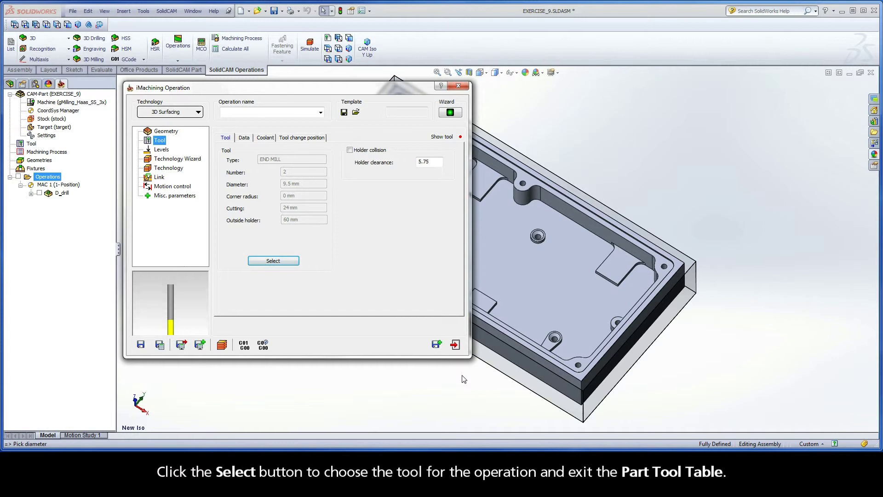
Step: Set Upper level 0 from the stock's top face and Lower level -24 from the target's bottom edge
click(161, 151)
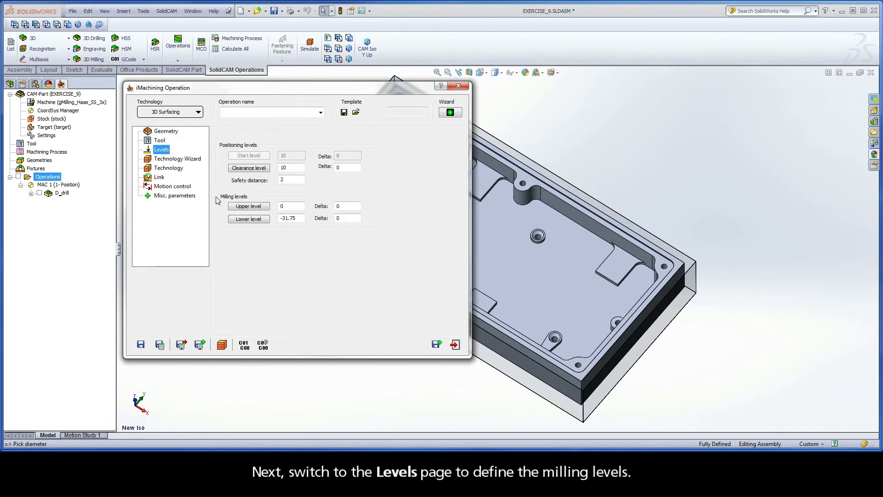
click(249, 208)
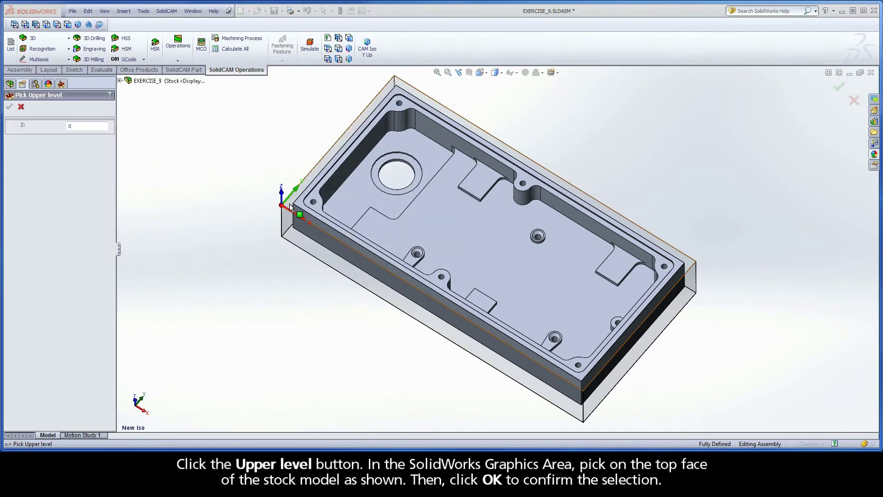
click(290, 206)
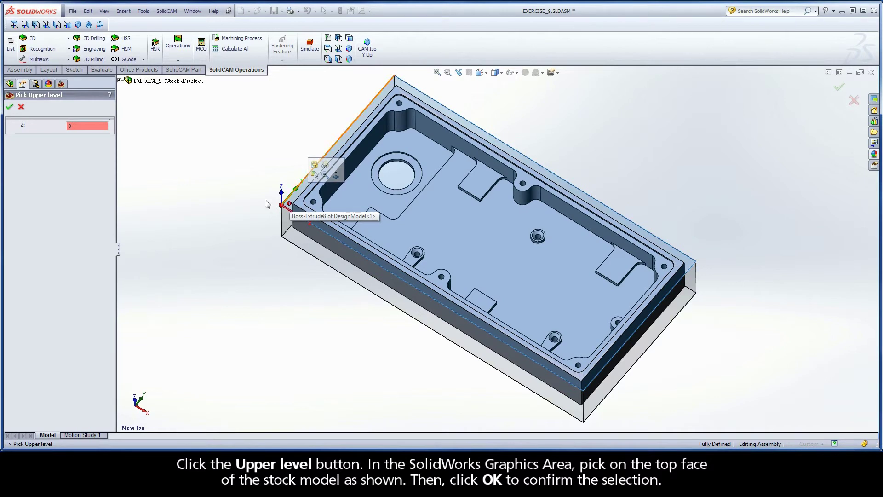
click(9, 107)
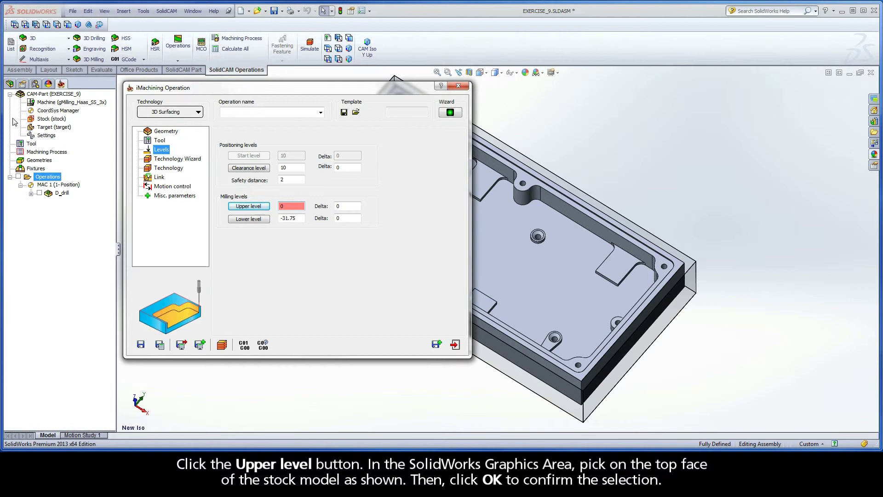
click(249, 219)
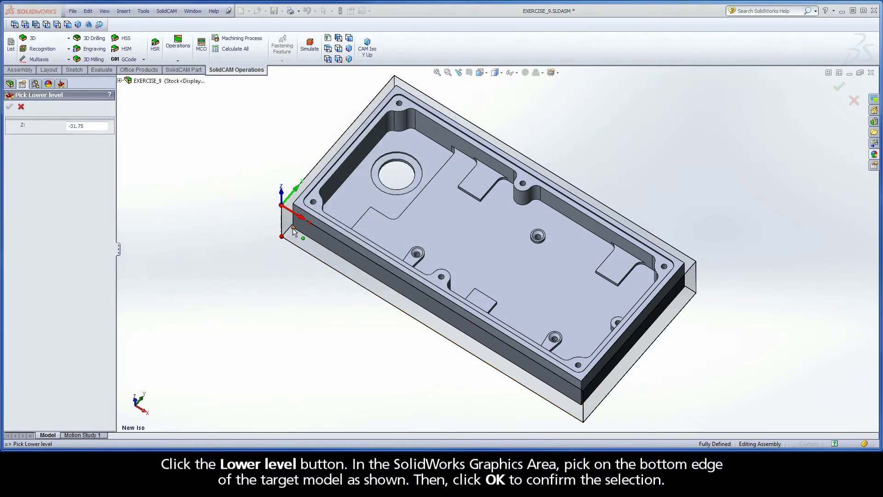
click(293, 228)
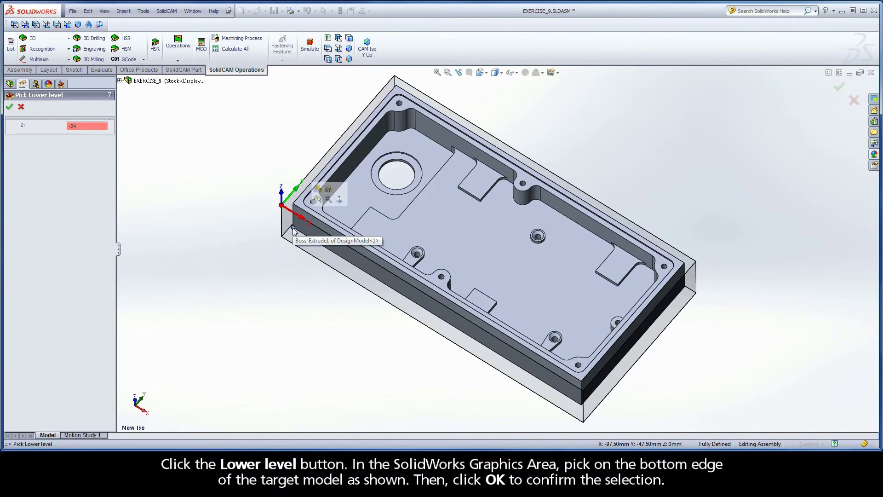
click(9, 108)
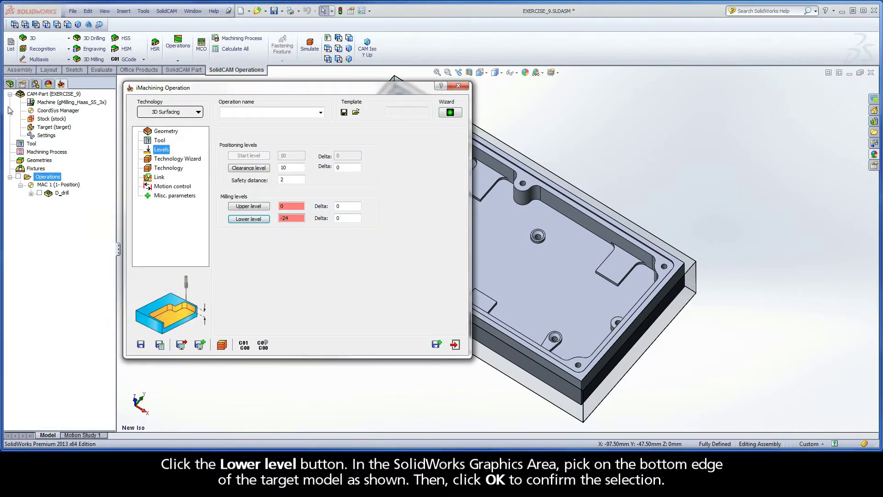
Step: Show the Technology Wizard cutting conditions and compare Output Cutting Data View 1 and View 2
click(175, 159)
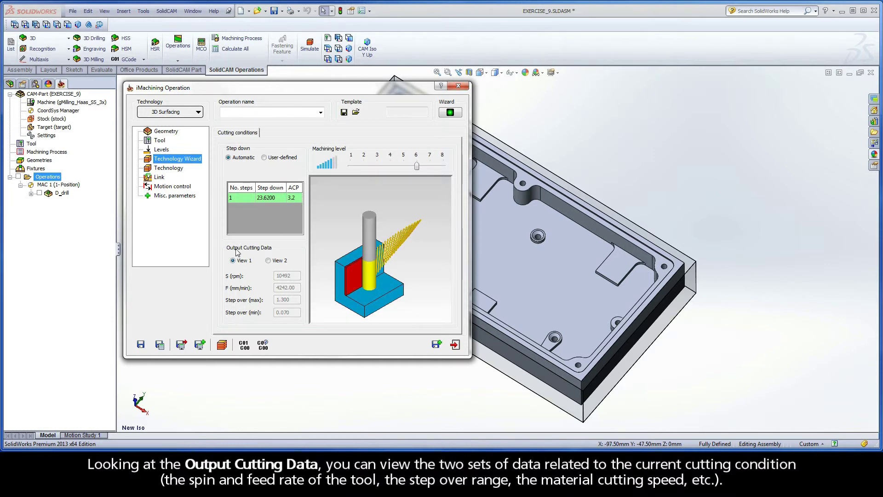
click(268, 261)
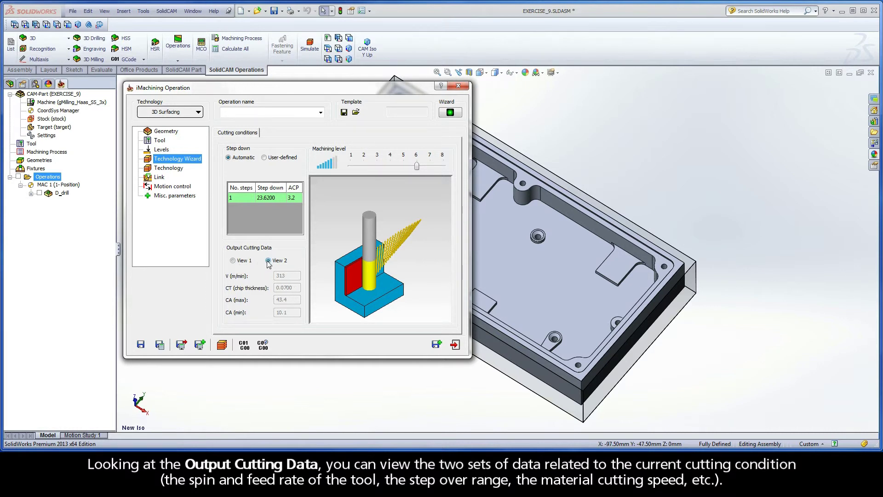
click(234, 261)
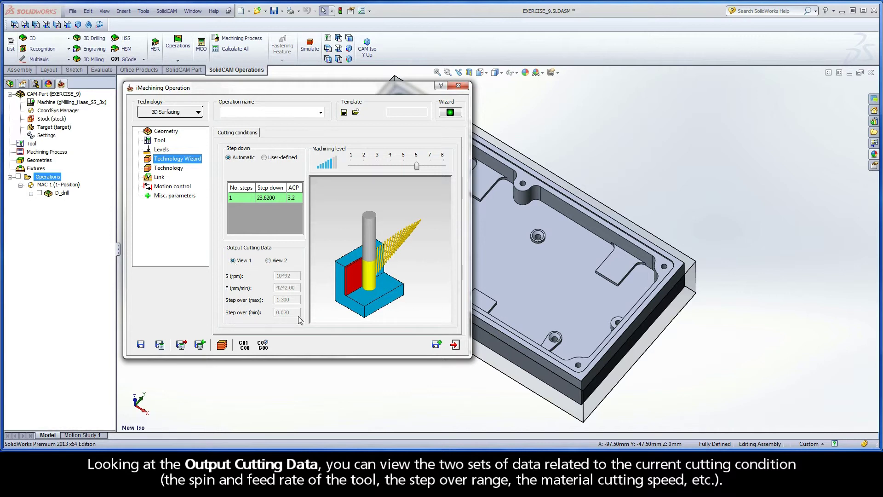
click(268, 261)
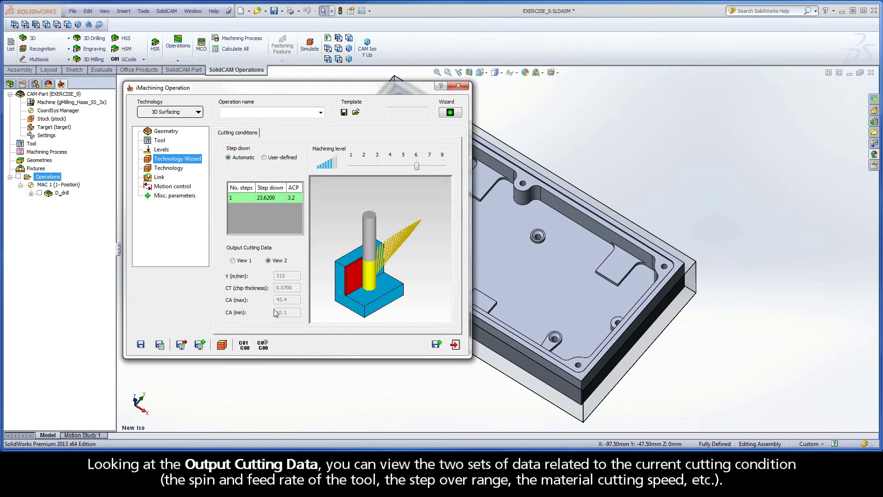
click(233, 260)
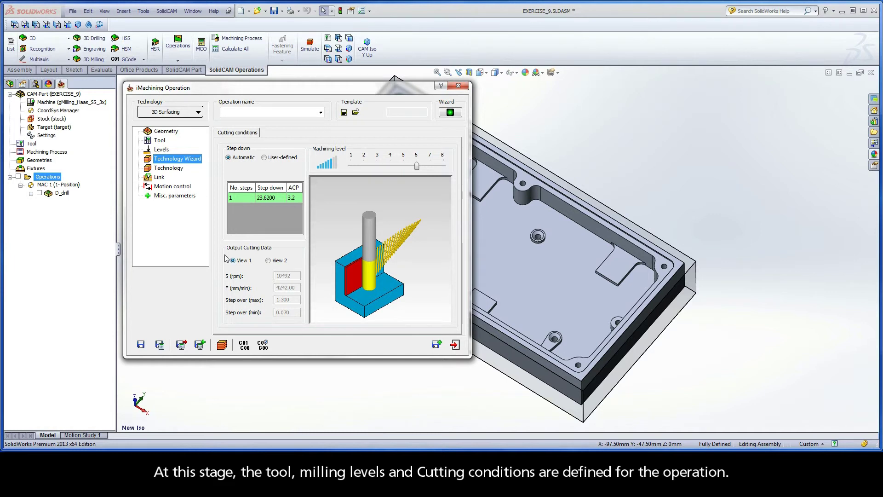
Step: Enter 0.24 for both Wall offset and Floor offset on the Technology page
click(168, 167)
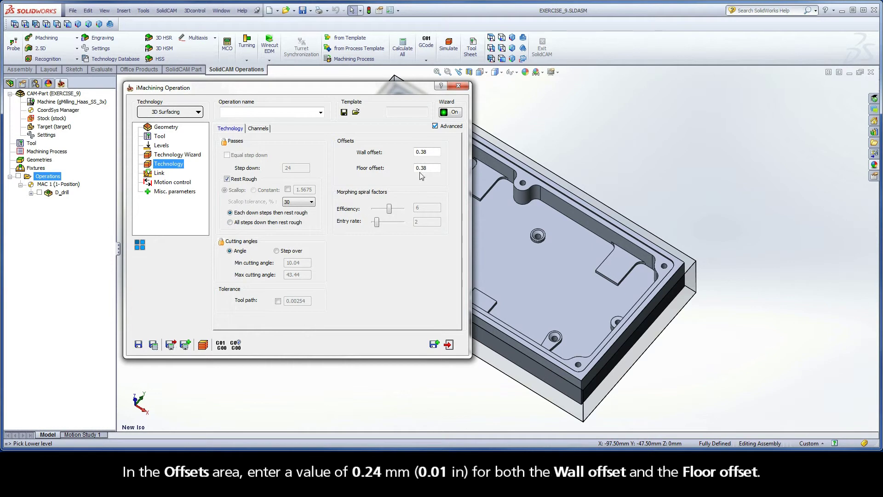
drag(437, 152, 401, 155)
text(24)
double_click(436, 169)
text(0.24)
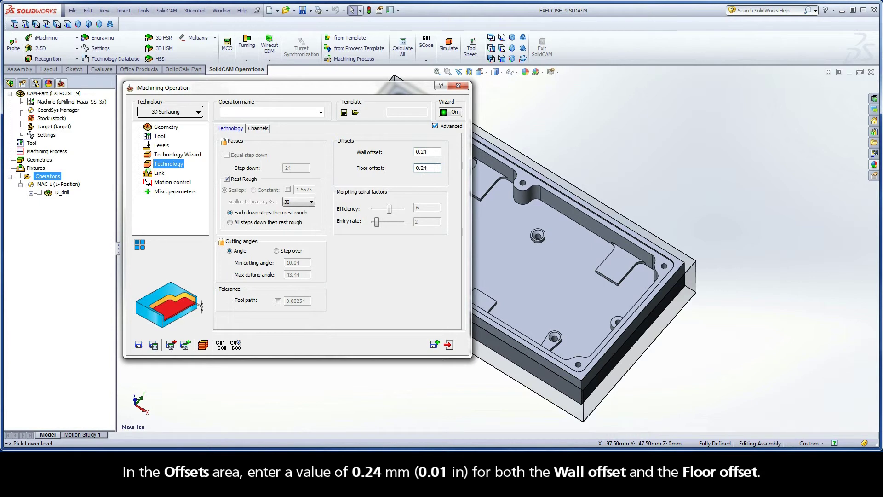
Step: Save and calculate the operation as i3DRough_target from the Link page
click(159, 173)
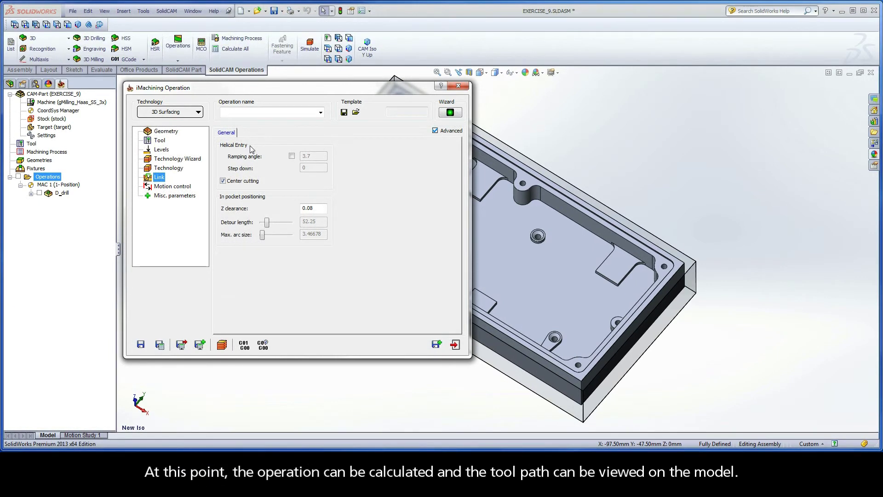
click(160, 345)
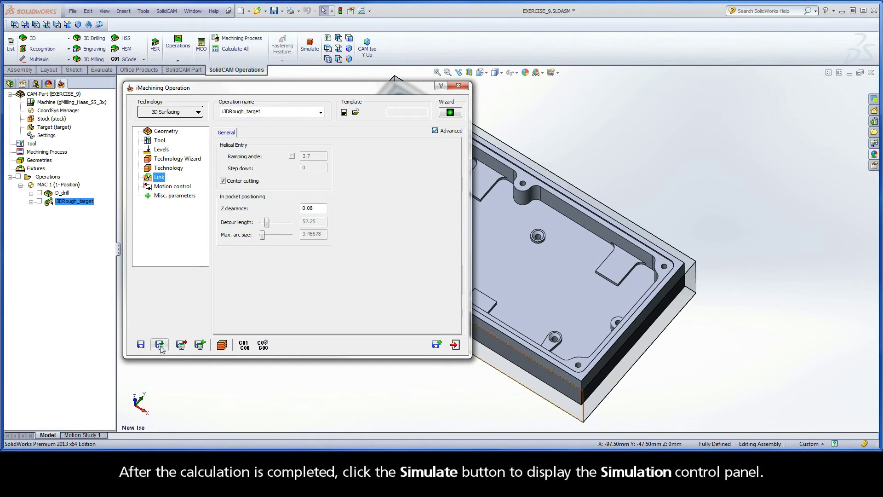
Step: Launch a SolidVerify simulation of all operations at the slowest simulation speed
click(221, 345)
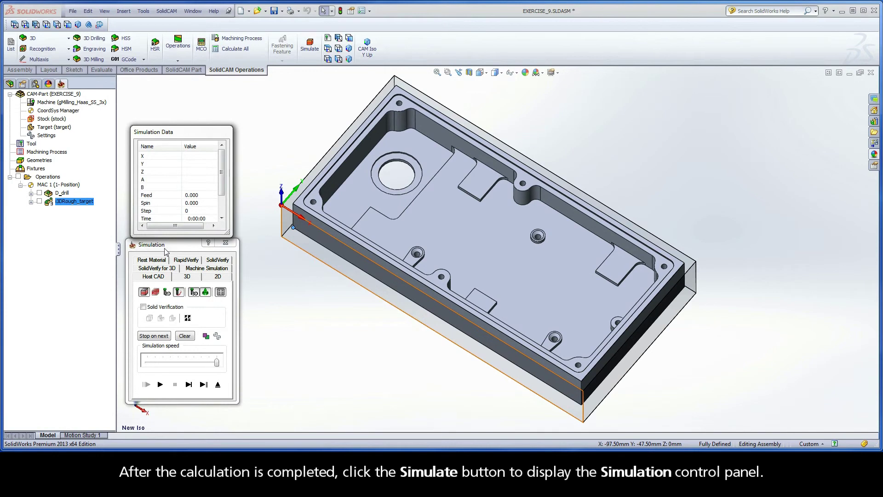
click(217, 260)
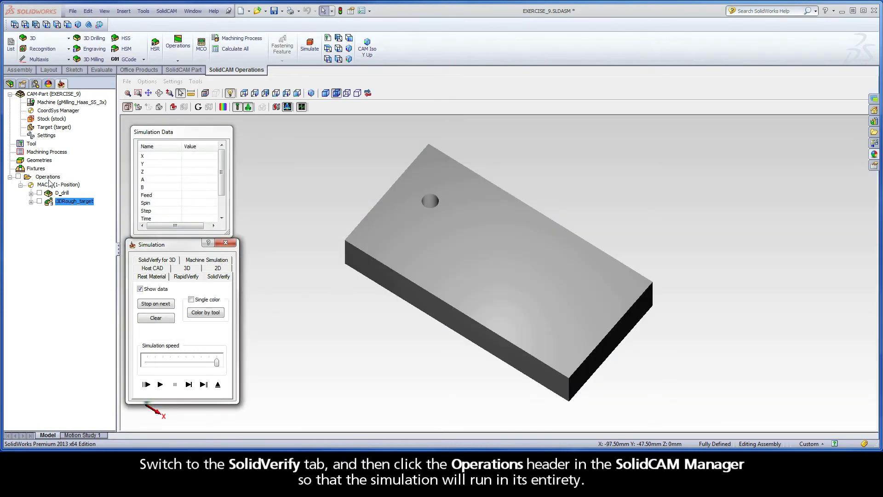
click(48, 178)
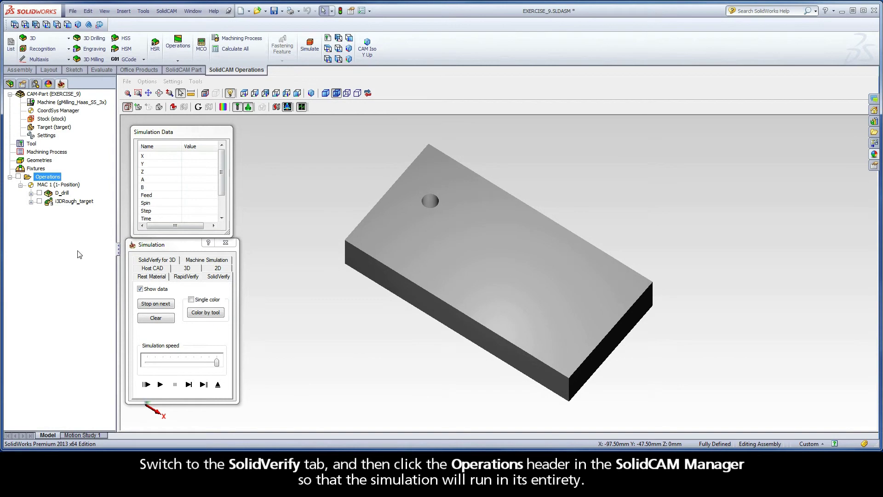
drag(217, 363, 147, 363)
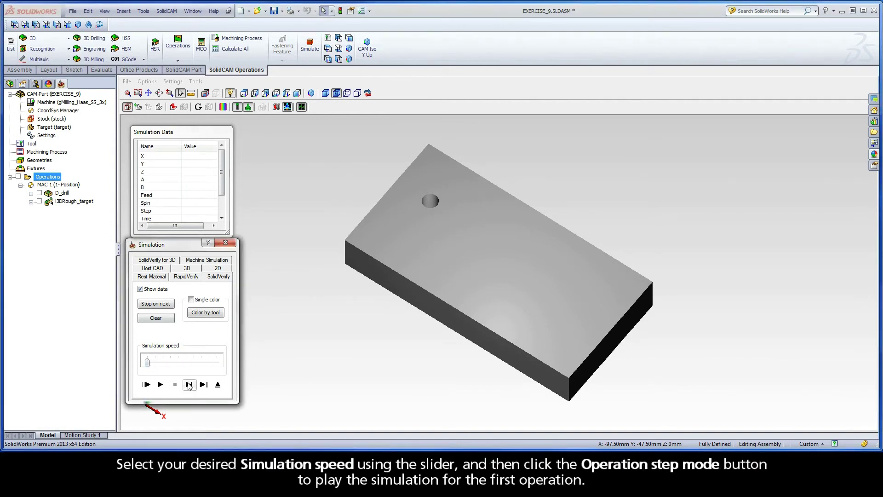
Step: Step through the drilling and i3DRough_target operations, raising then slightly lowering simulation speed
click(203, 385)
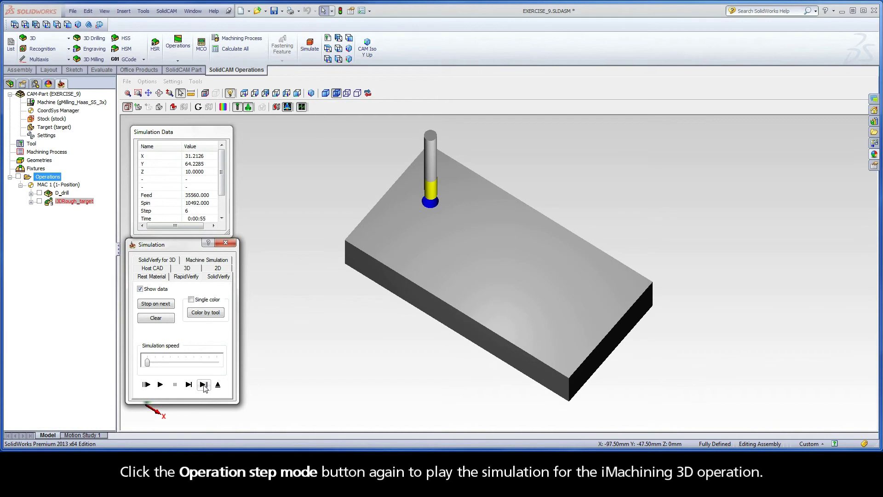
click(203, 385)
drag(148, 364, 171, 364)
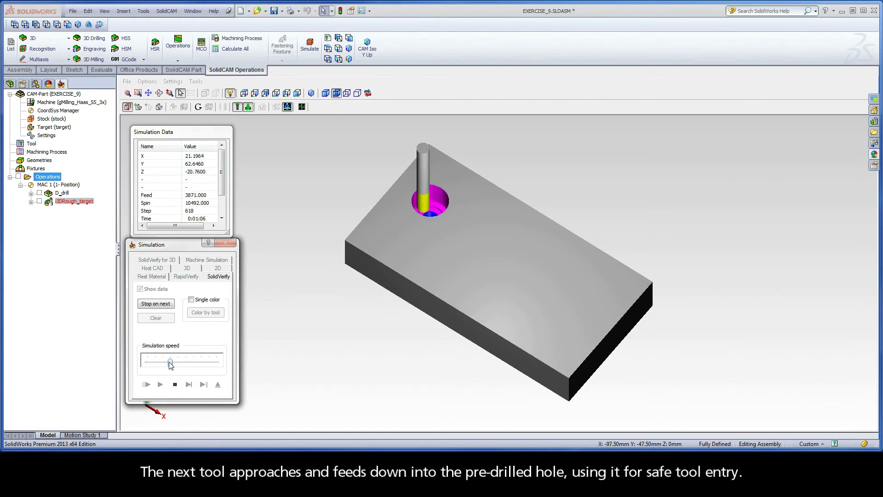
drag(170, 364, 194, 365)
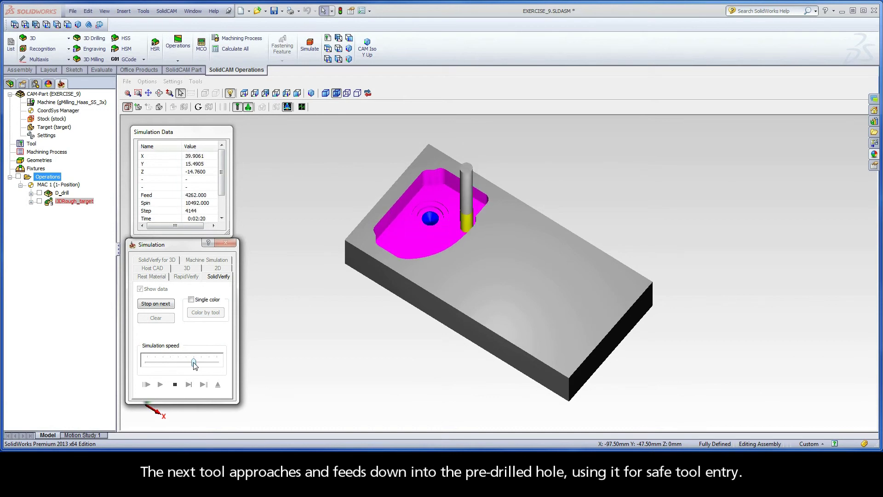
drag(193, 364, 209, 365)
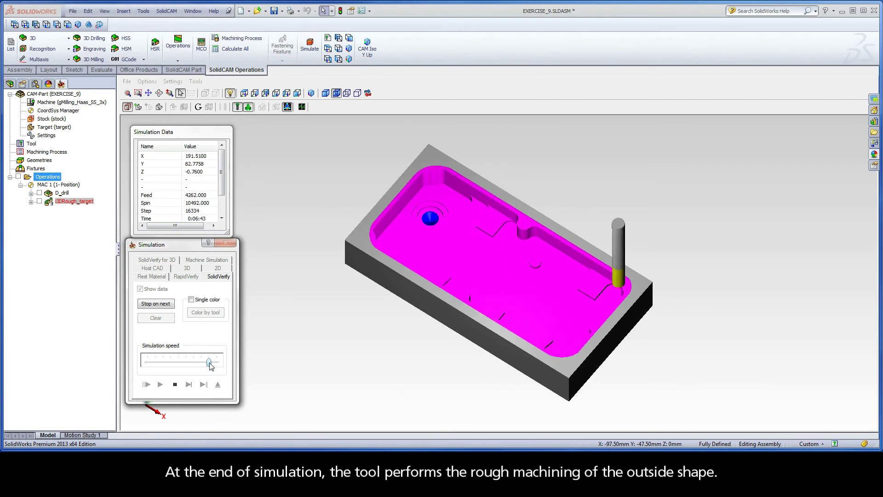
drag(209, 363, 197, 365)
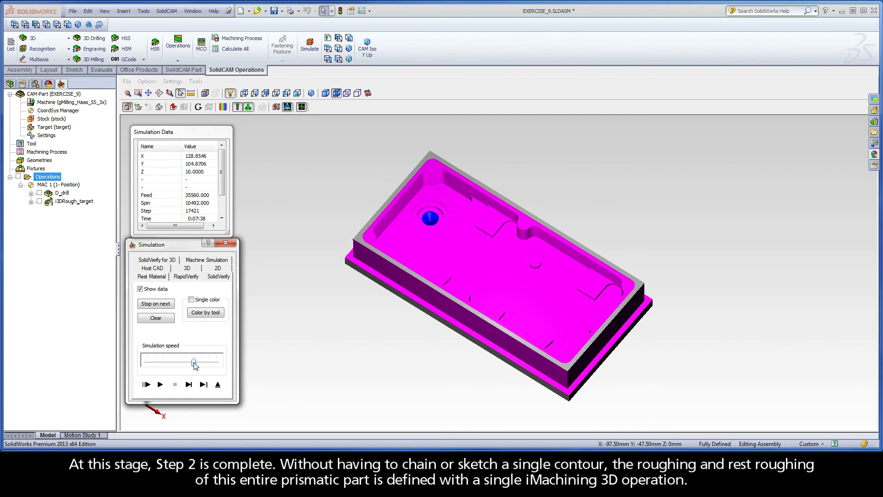
click(218, 384)
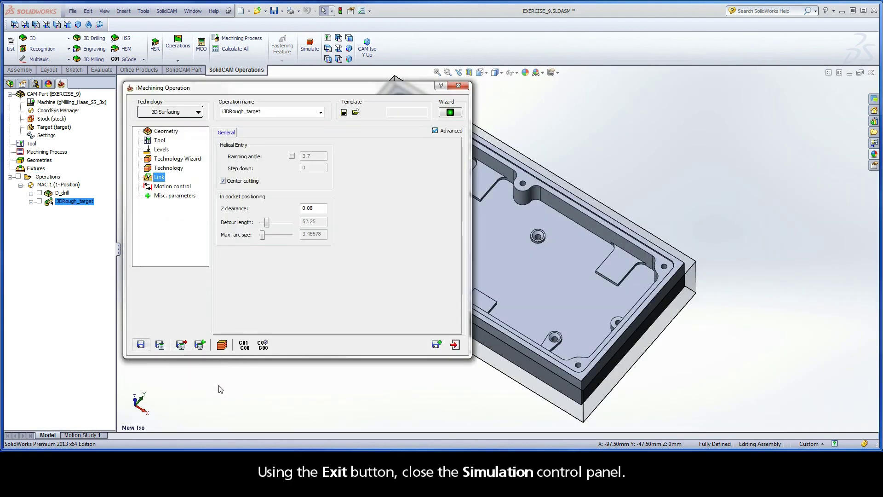